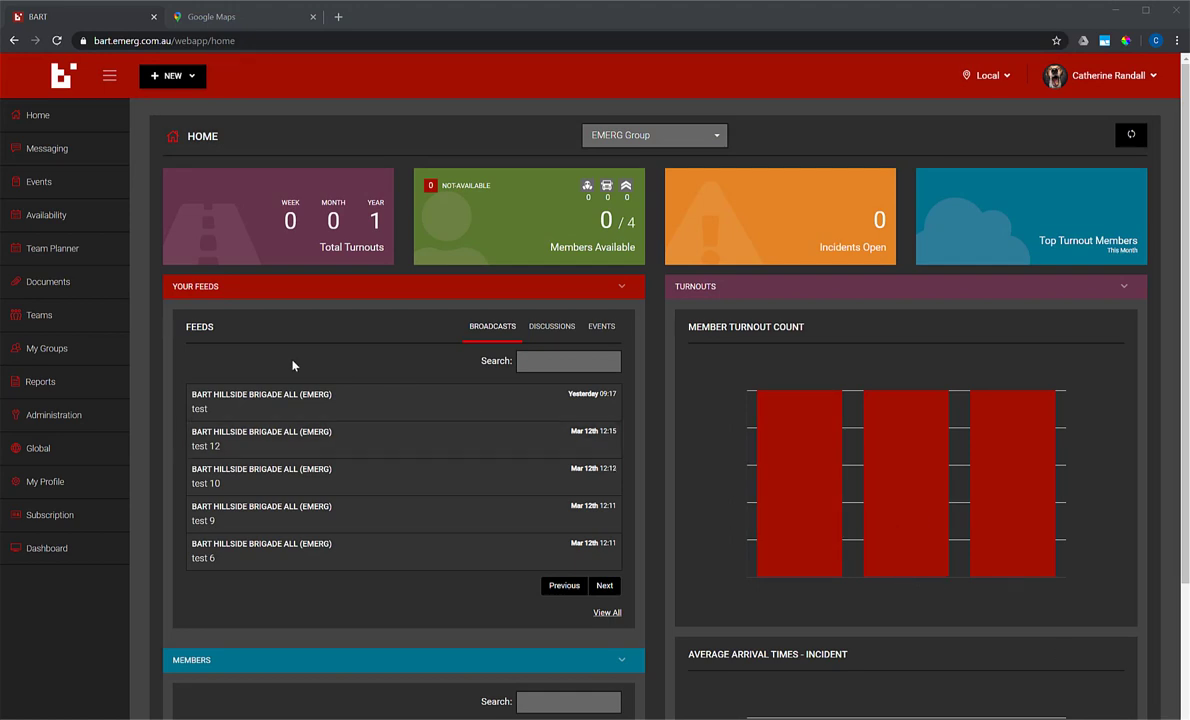
Step: Show the Broadcast Tags list in BART Members WebApp and select the BARTEmgGp tag name
{"action": "mouse_move", "coordinate": [83, 415]}
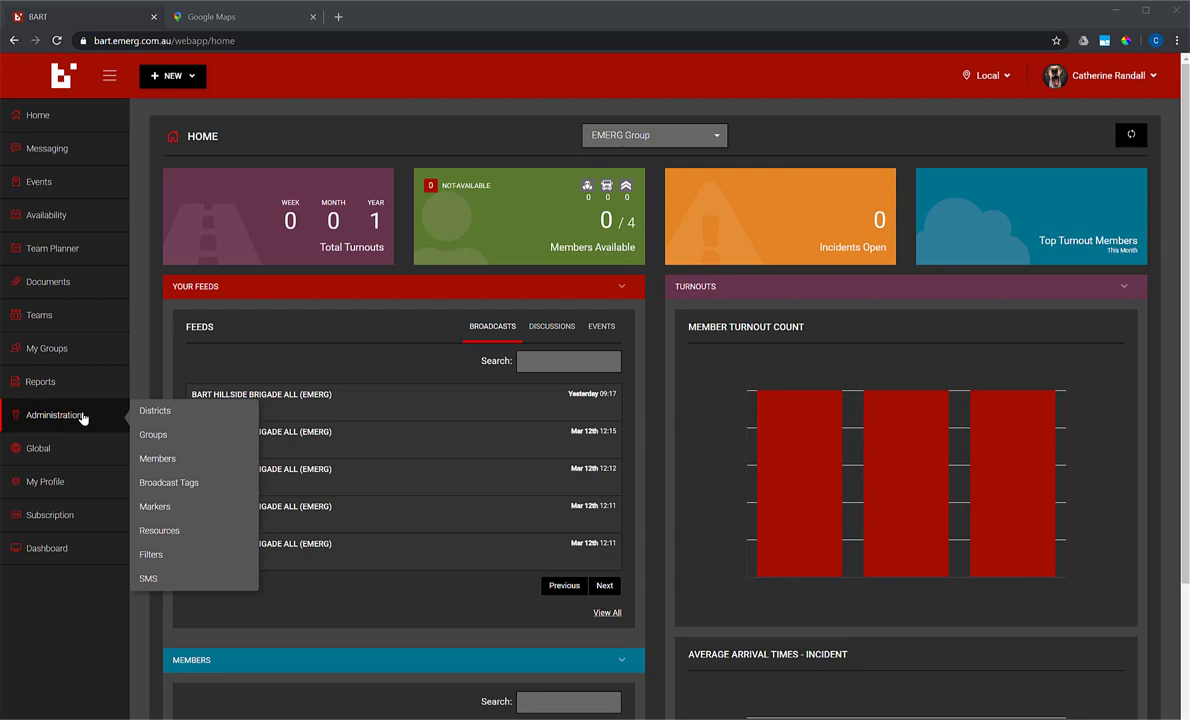
{"action": "left_click", "coordinate": [180, 486]}
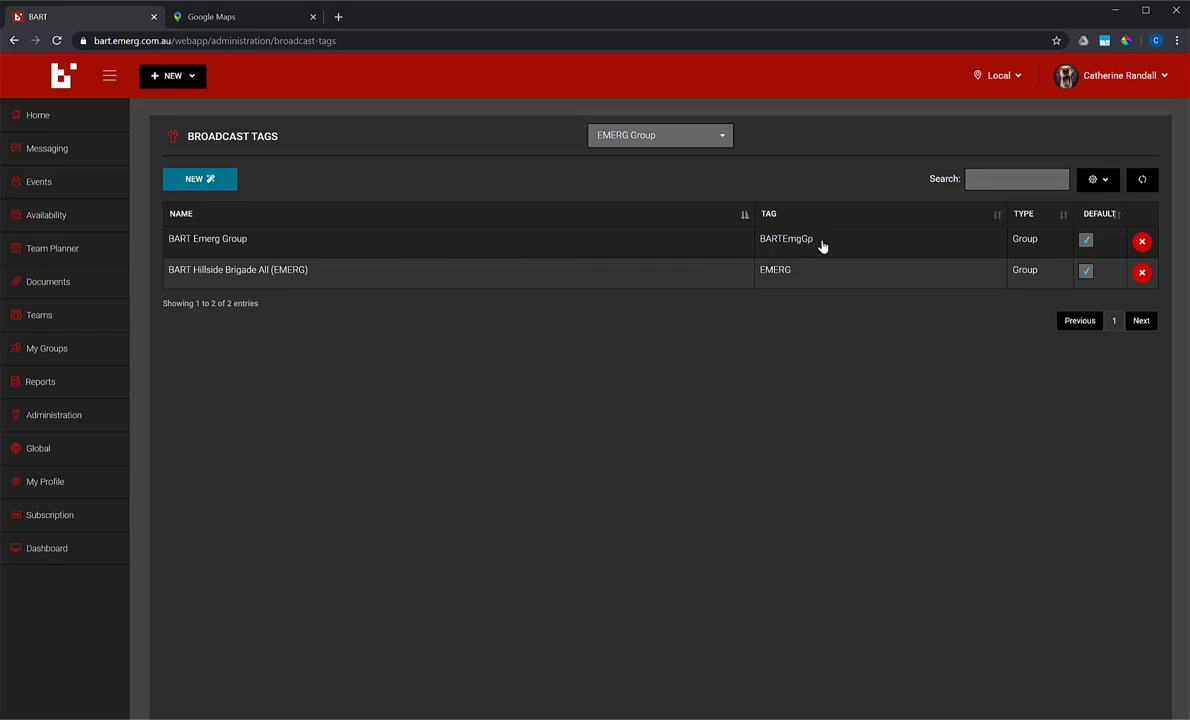
{"action": "left_click_drag", "start_coordinate": [821, 247], "coordinate": [762, 246]}
{"action": "key", "text": "ctrl+c"}
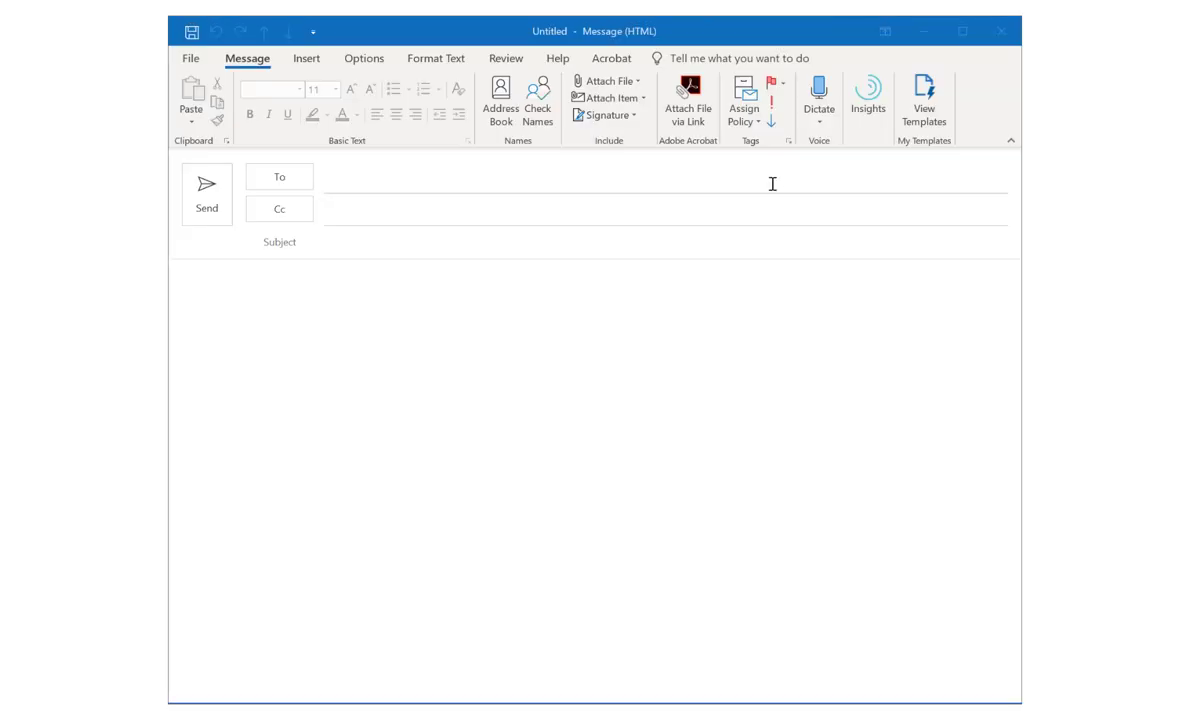
{"action": "left_click", "coordinate": [772, 183]}
{"action": "key", "text": "ctrl+v"}
{"action": "type", "text": "@"}
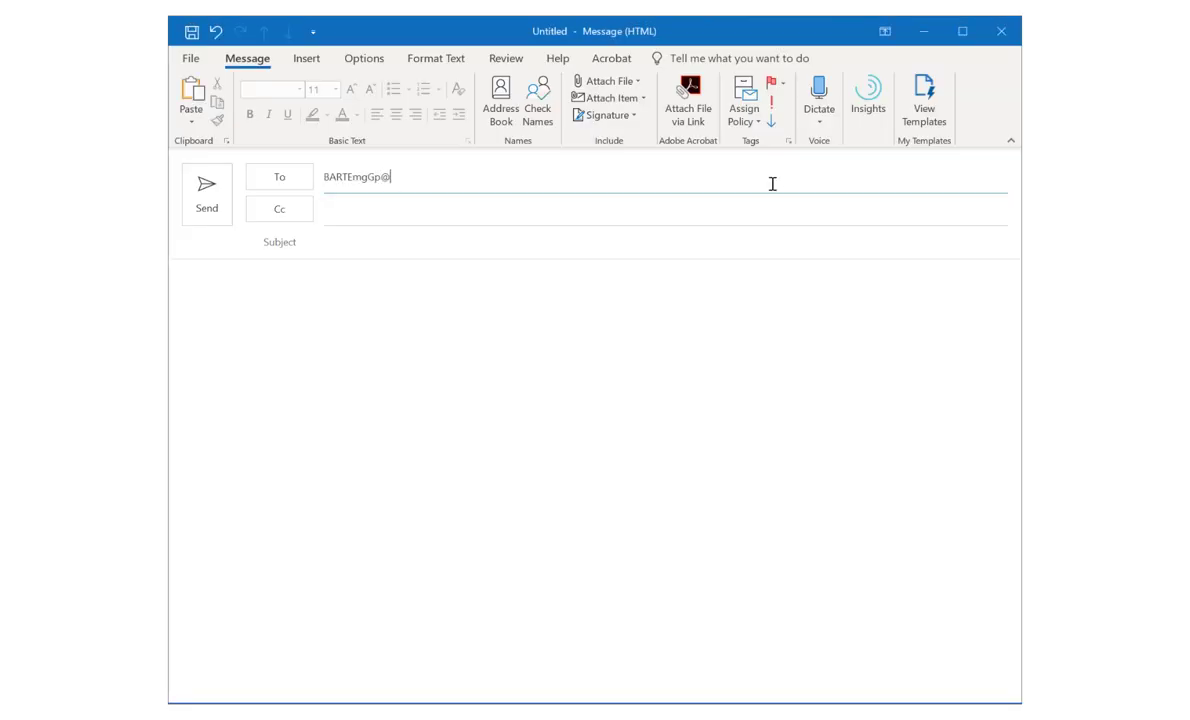
{"action": "type", "text": "bart.emerg.com.au"}
{"action": "left_click", "coordinate": [735, 251]}
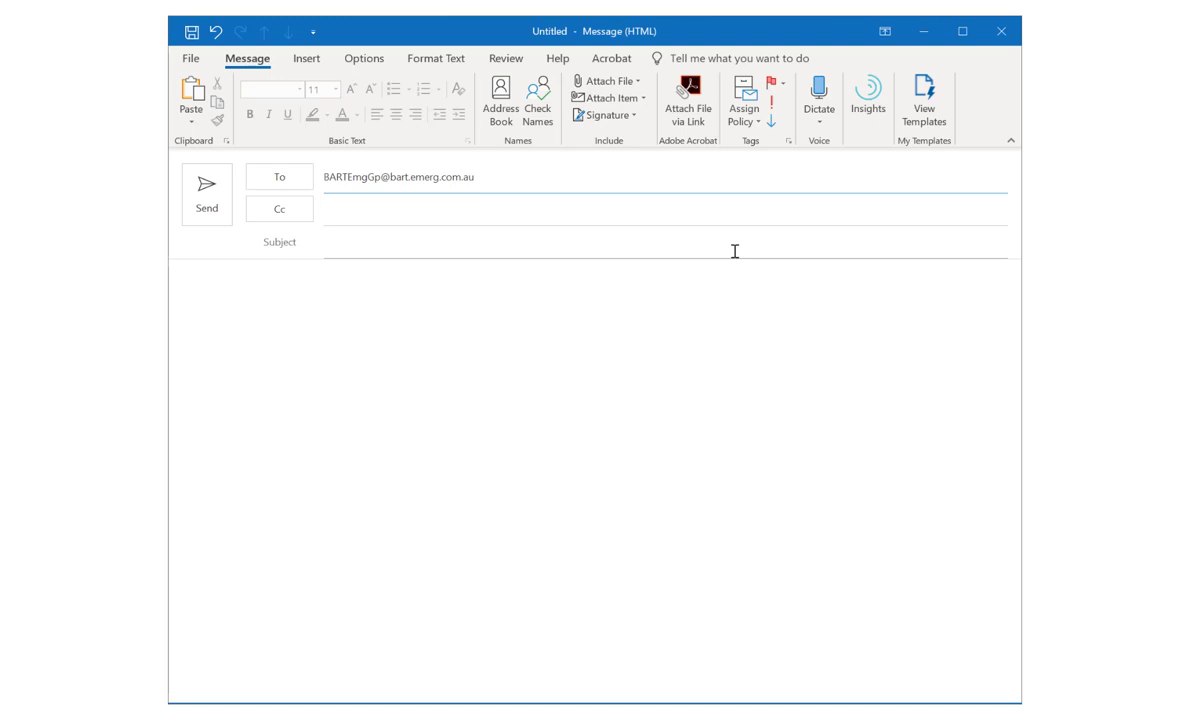
{"action": "left_click", "coordinate": [735, 292]}
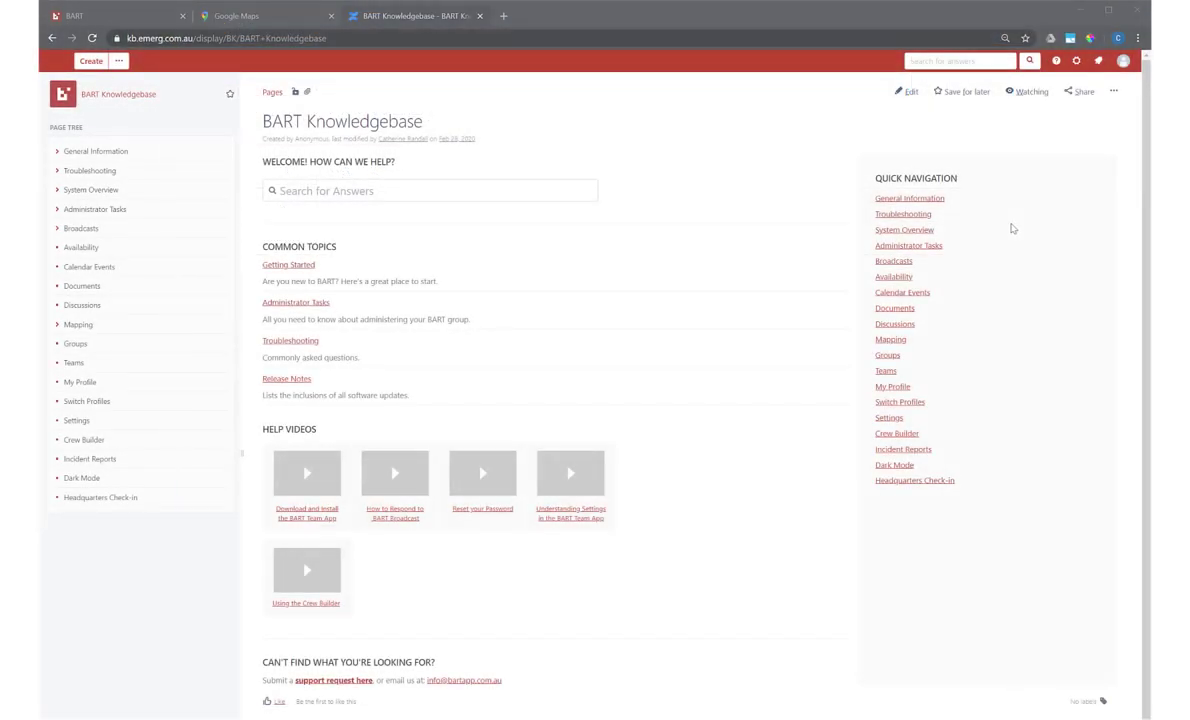
Step: Paste the Example Template from the Broadcasts > Send via Email help page into the message body
{"action": "left_click", "coordinate": [83, 229]}
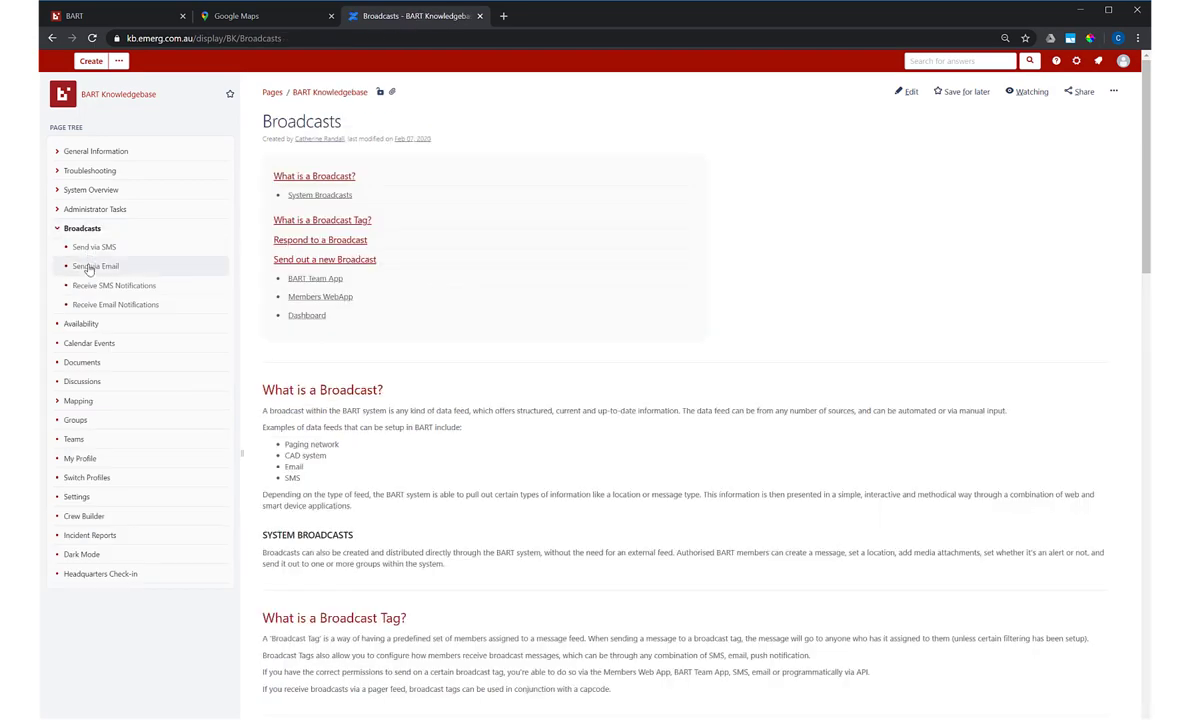
{"action": "left_click", "coordinate": [89, 267]}
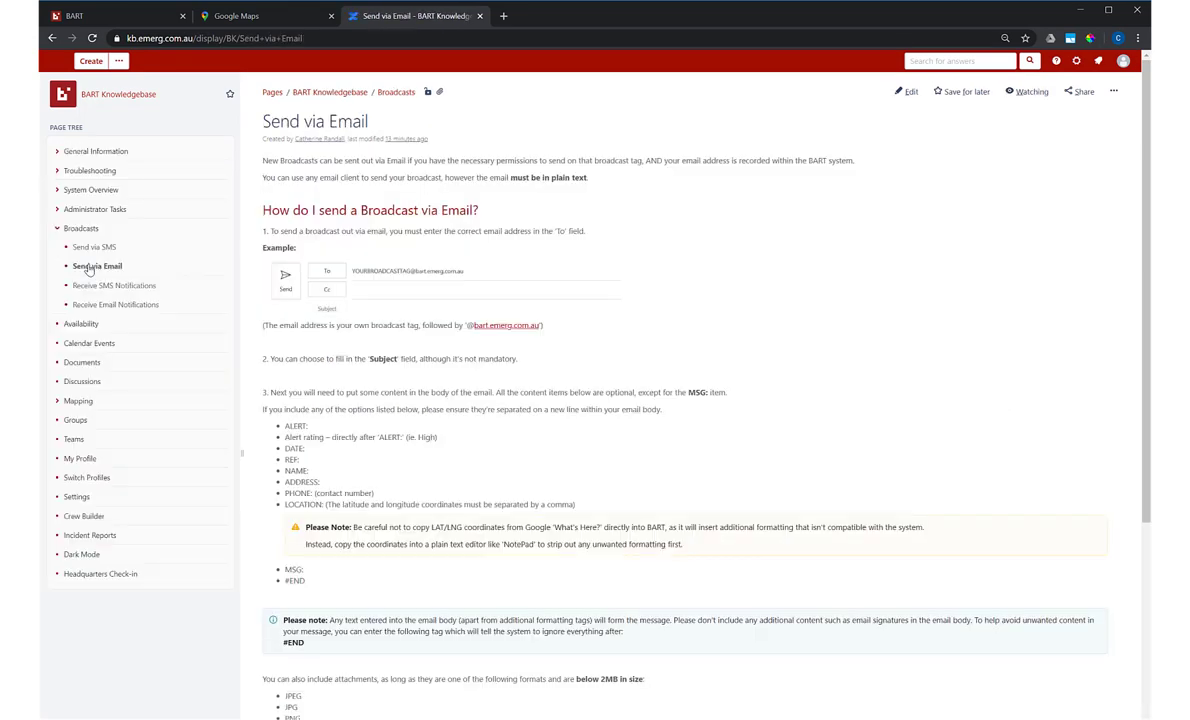
{"action": "scroll", "coordinate": [828, 269], "scroll_direction": "down", "scroll_amount": 2}
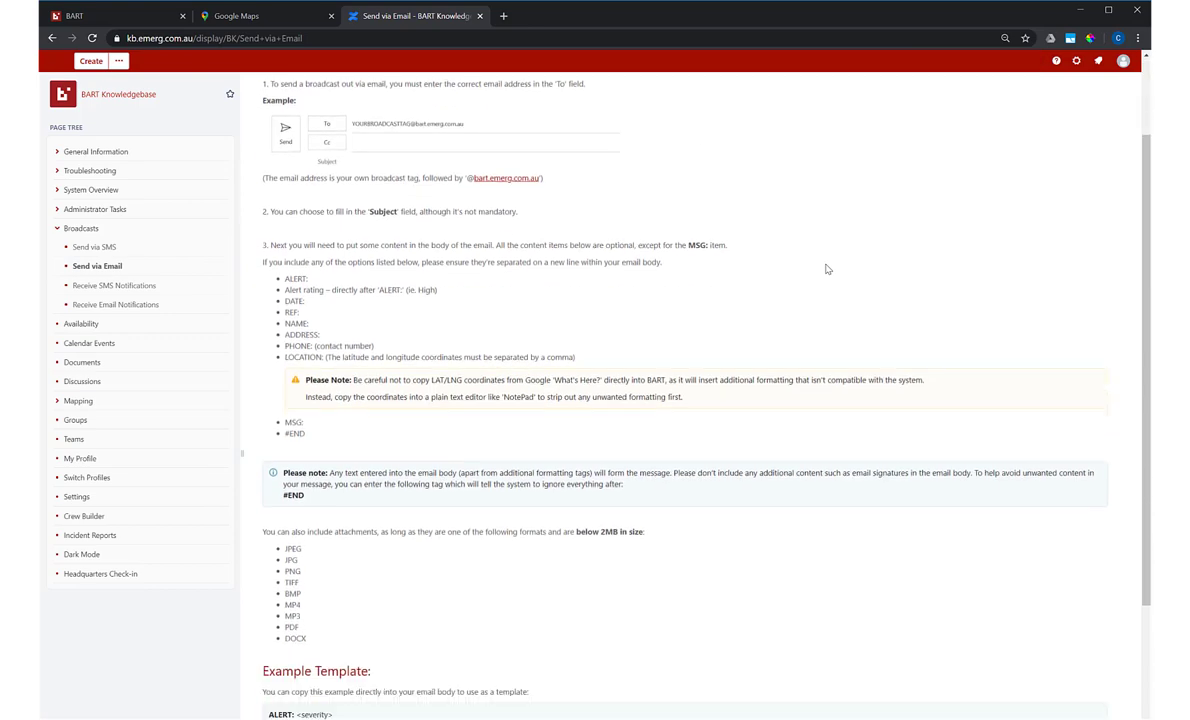
{"action": "scroll", "coordinate": [828, 269], "scroll_direction": "down", "scroll_amount": 3}
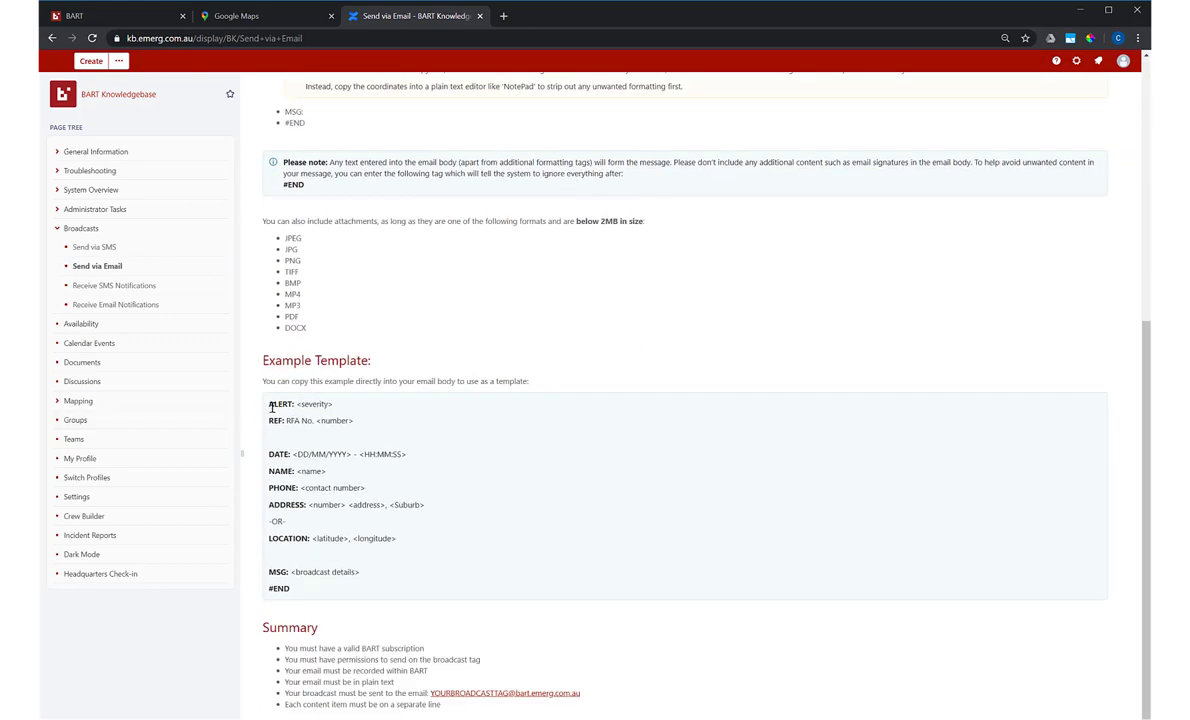
{"action": "left_click_drag", "start_coordinate": [269, 407], "coordinate": [292, 590]}
{"action": "key", "text": "ctrl+c"}
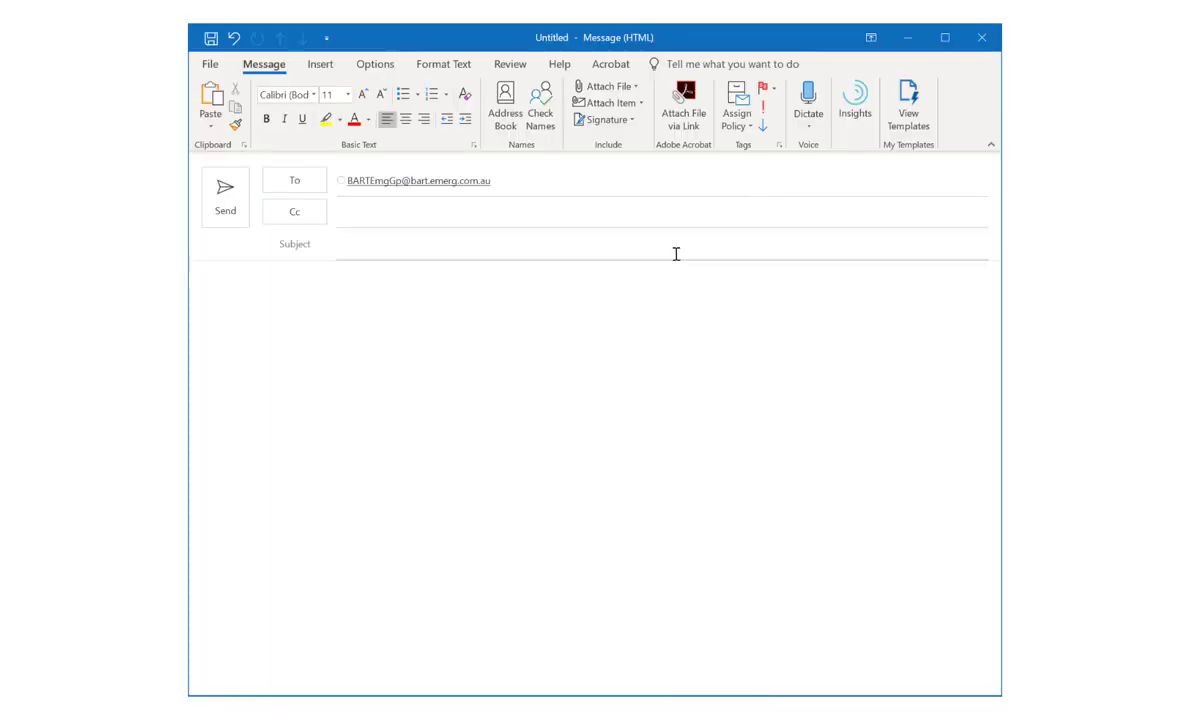
{"action": "left_click", "coordinate": [446, 284]}
{"action": "key", "text": "ctrl+v"}
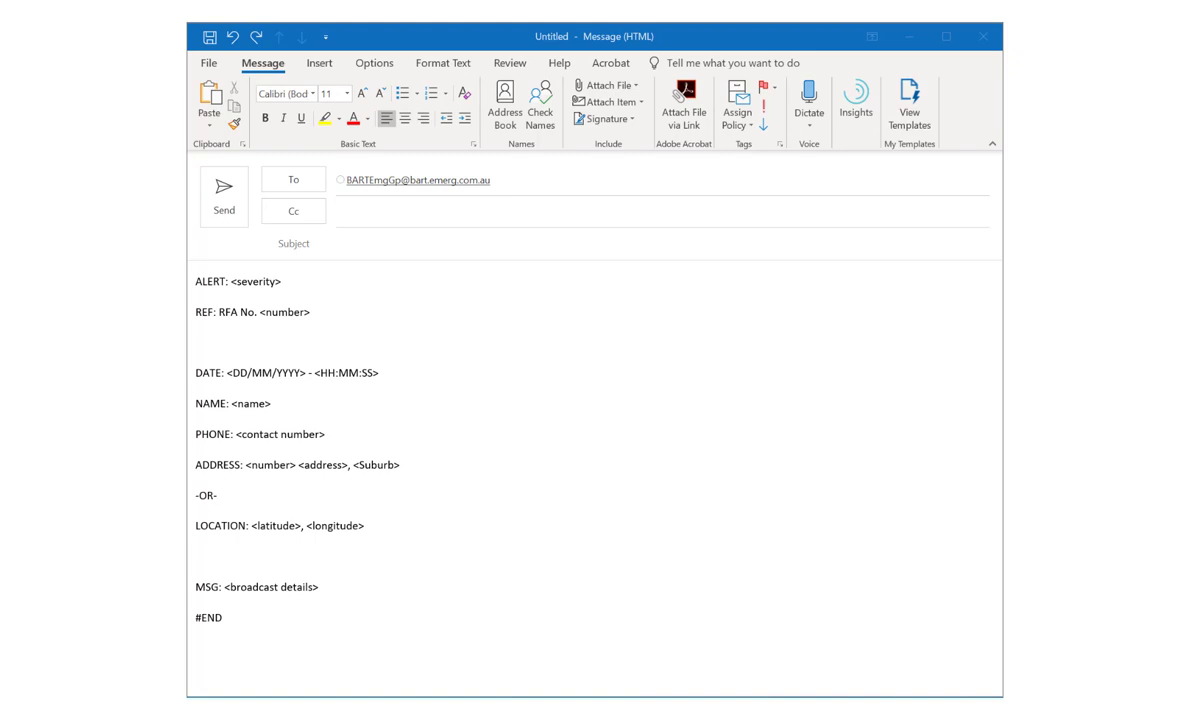
Step: Fill the template's ALERT with low, REF with 12345, and DATE with 17, 03, 2020
{"action": "key", "text": "Up"}
{"action": "key", "text": "Up"}
{"action": "key", "text": "Up"}
{"action": "key", "text": "Up"}
{"action": "key", "text": "Up"}
{"action": "key", "text": "Up"}
{"action": "key", "text": "Up"}
{"action": "key", "text": "Up"}
{"action": "key", "text": "Up"}
{"action": "key", "text": "Up"}
{"action": "key", "text": "End"}
{"action": "double_click", "coordinate": [267, 287]}
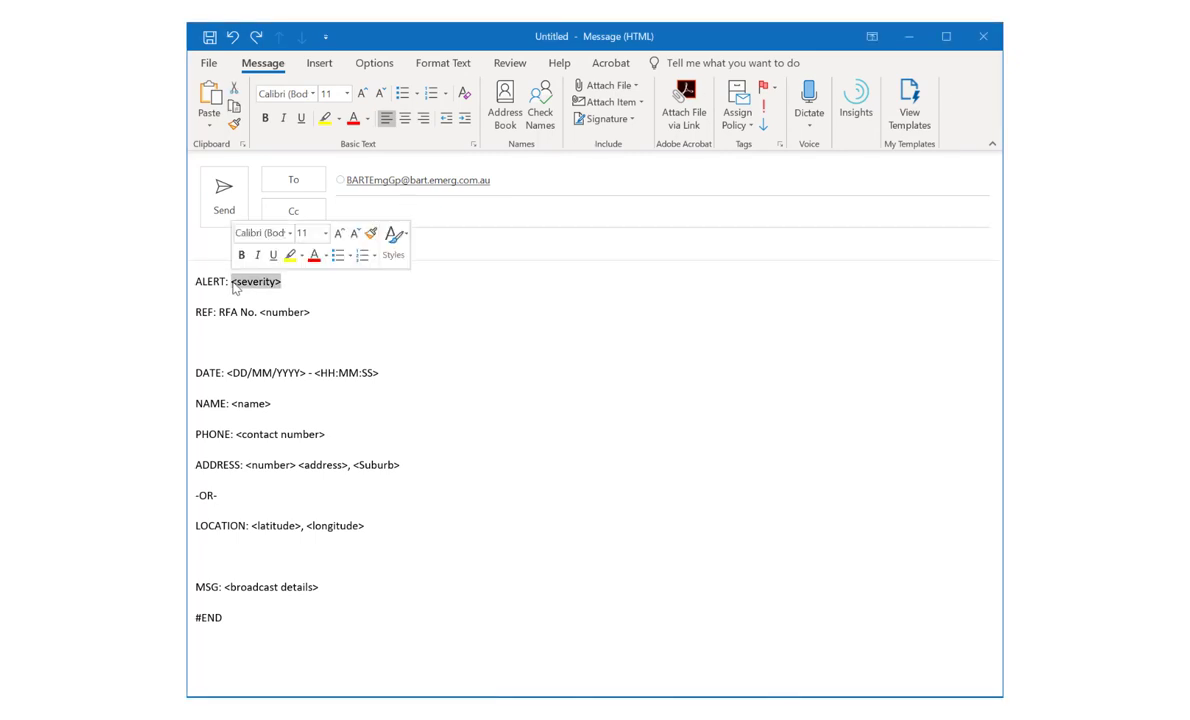
{"action": "type", "text": "low"}
{"action": "left_click_drag", "start_coordinate": [311, 313], "coordinate": [259, 313]}
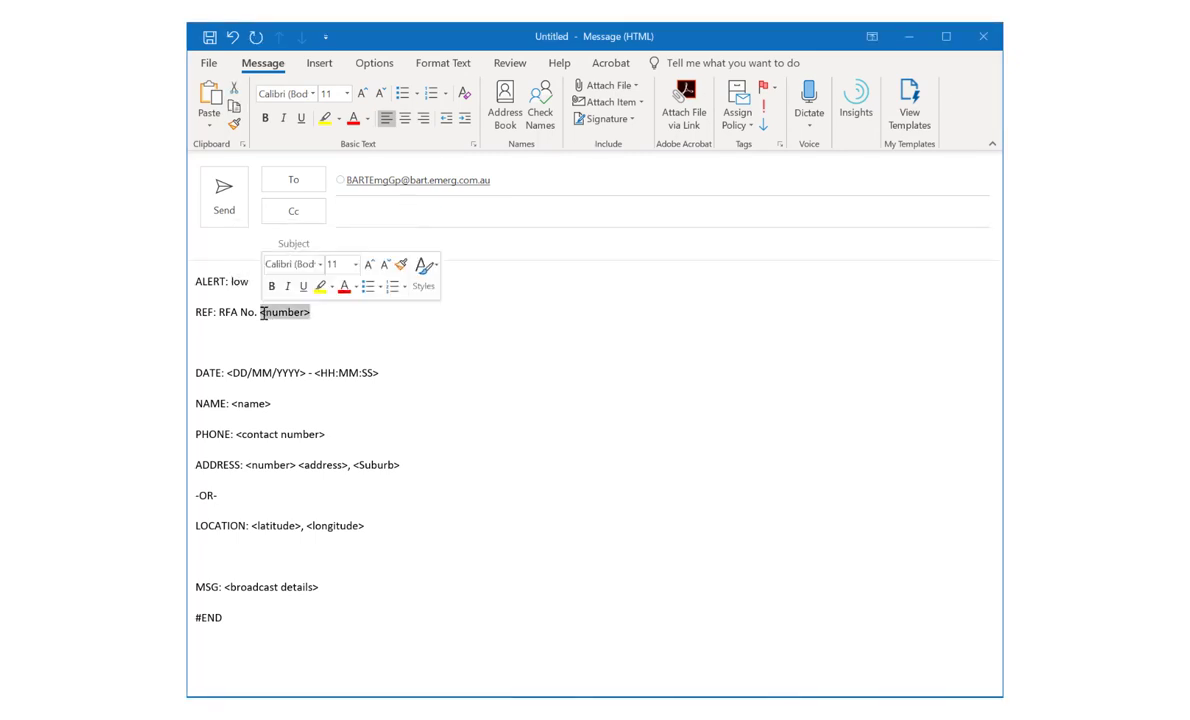
{"action": "type", "text": "12345"}
{"action": "left_click_drag", "start_coordinate": [385, 370], "coordinate": [227, 373]}
{"action": "key", "text": "BackSpace"}
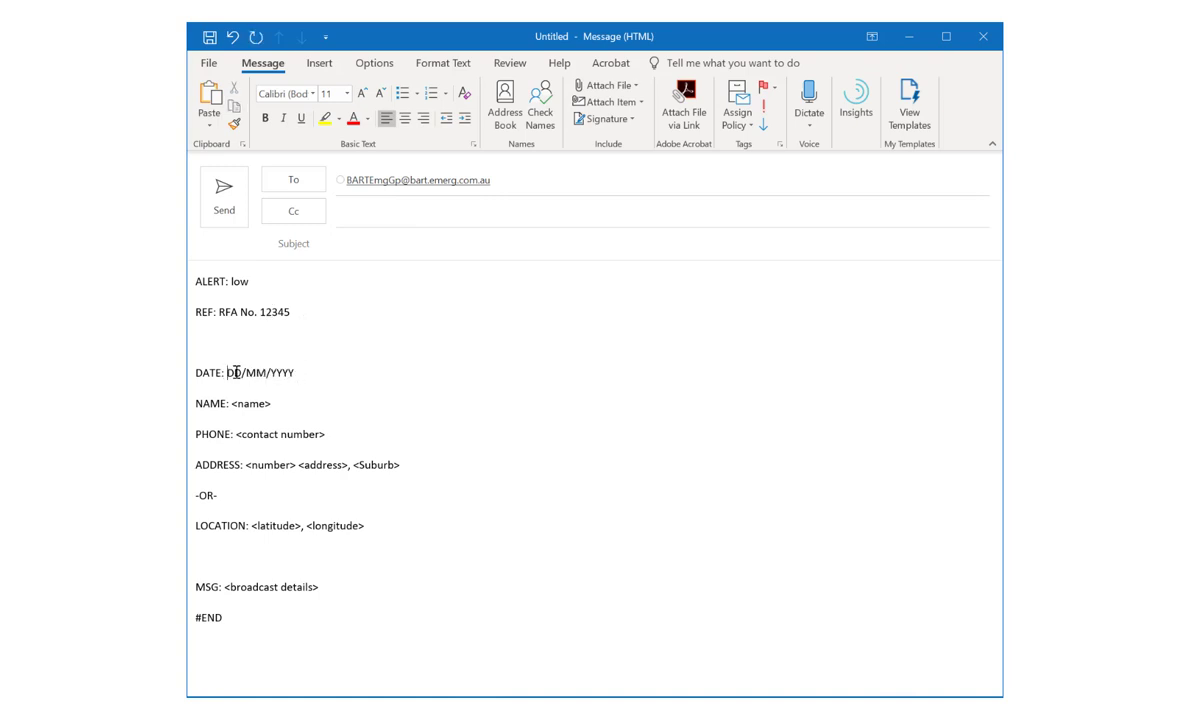
{"action": "type", "text": "17"}
{"action": "double_click", "coordinate": [256, 373]}
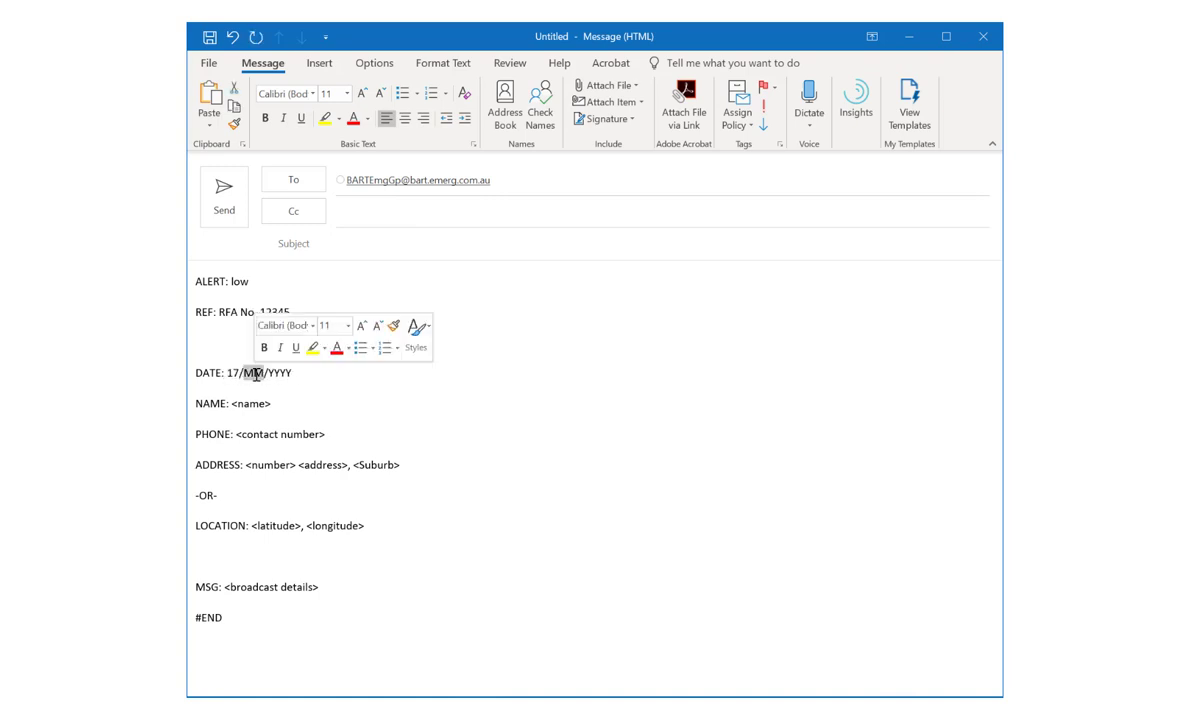
{"action": "type", "text": "03"}
{"action": "double_click", "coordinate": [274, 373]}
{"action": "type", "text": "2020"}
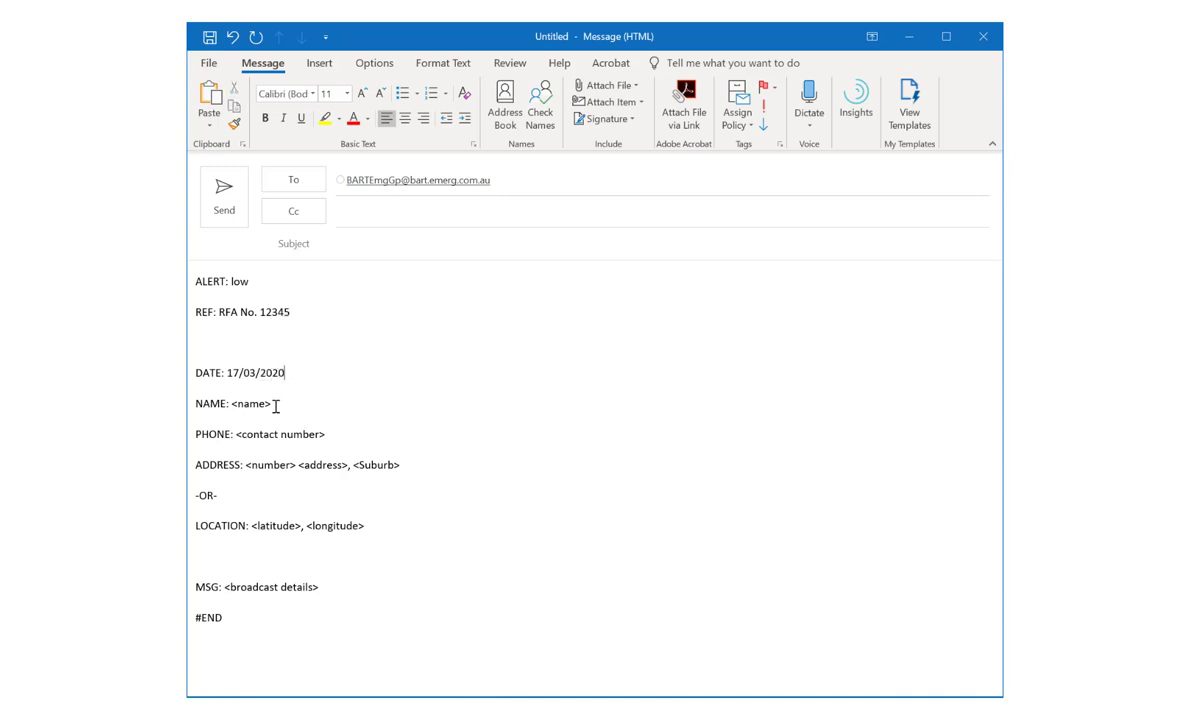
Step: Set NAME to 'BART Example', enter the contact phone number, and delete the ADDRESS and -OR- lines
{"action": "left_click_drag", "start_coordinate": [271, 404], "coordinate": [231, 404]}
{"action": "type", "text": "BART Example"}
{"action": "left_click_drag", "start_coordinate": [326, 434], "coordinate": [237, 434]}
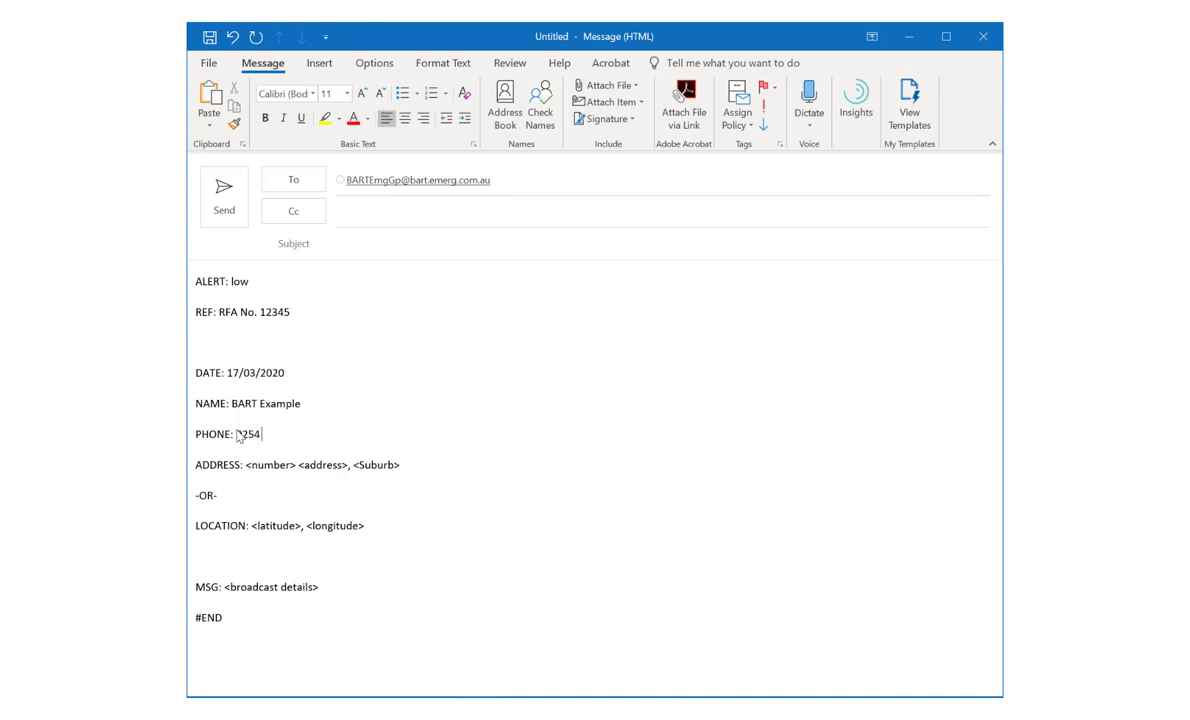
{"action": "left_click_drag", "start_coordinate": [196, 500], "coordinate": [194, 457]}
{"action": "key", "text": "Delete"}
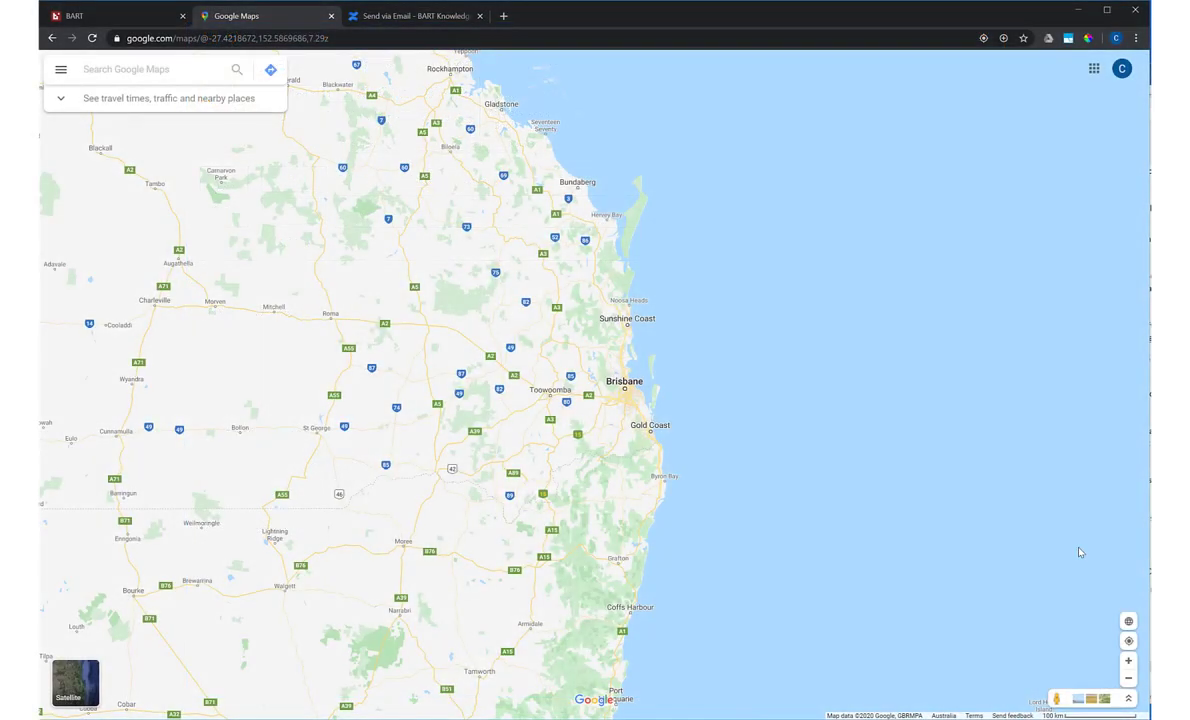
Step: Get the coordinates -26.735808, 149.826712 of a spot near Dulacca and paste them into Notepad
{"action": "left_click_drag", "start_coordinate": [524, 318], "coordinate": [624, 386]}
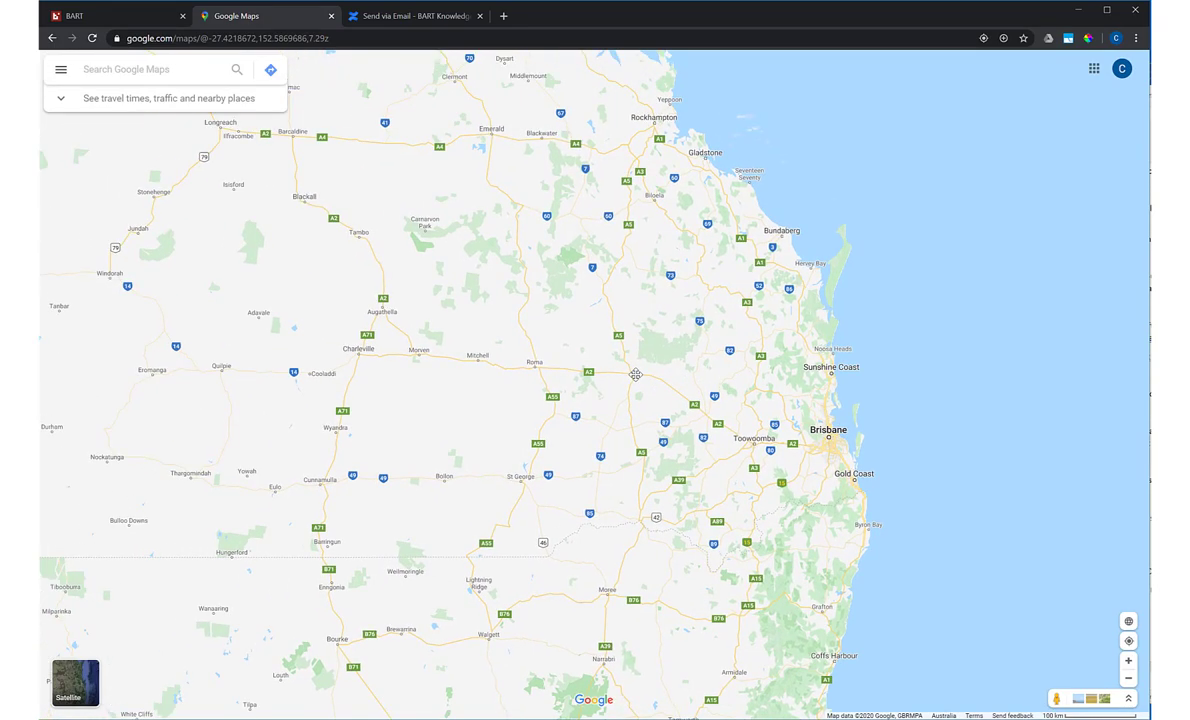
{"action": "scroll", "coordinate": [624, 386], "scroll_direction": "up", "scroll_amount": 3}
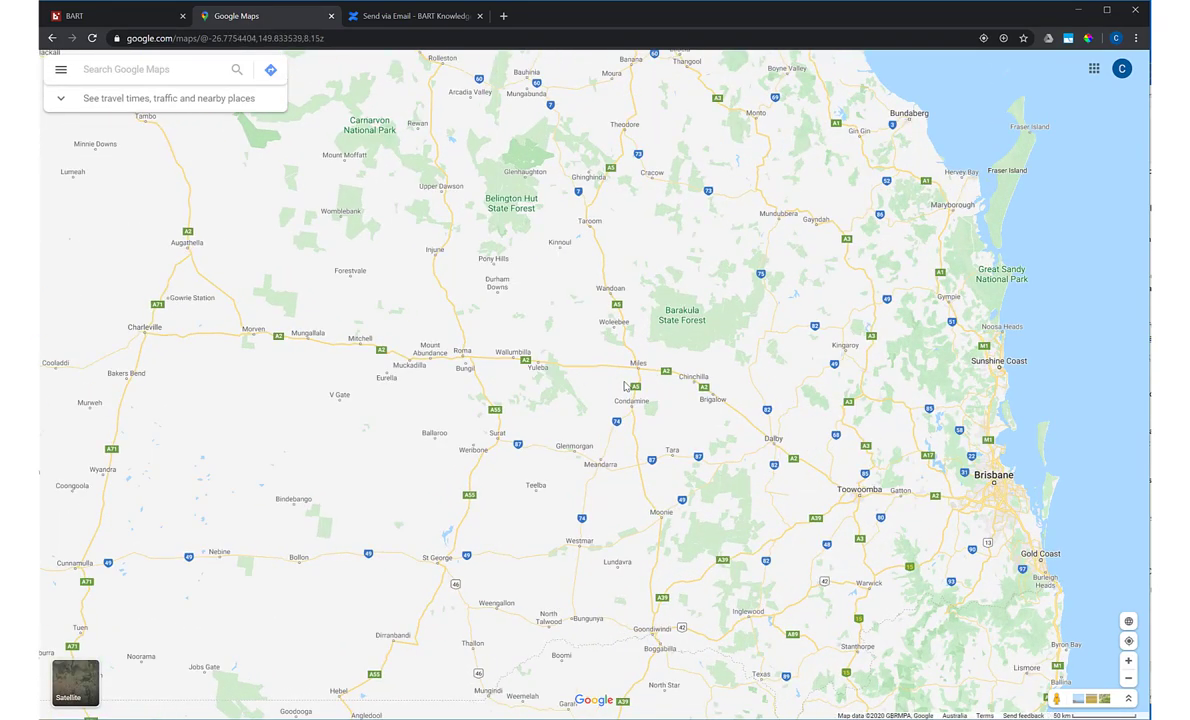
{"action": "scroll", "coordinate": [624, 386], "scroll_direction": "up", "scroll_amount": 5}
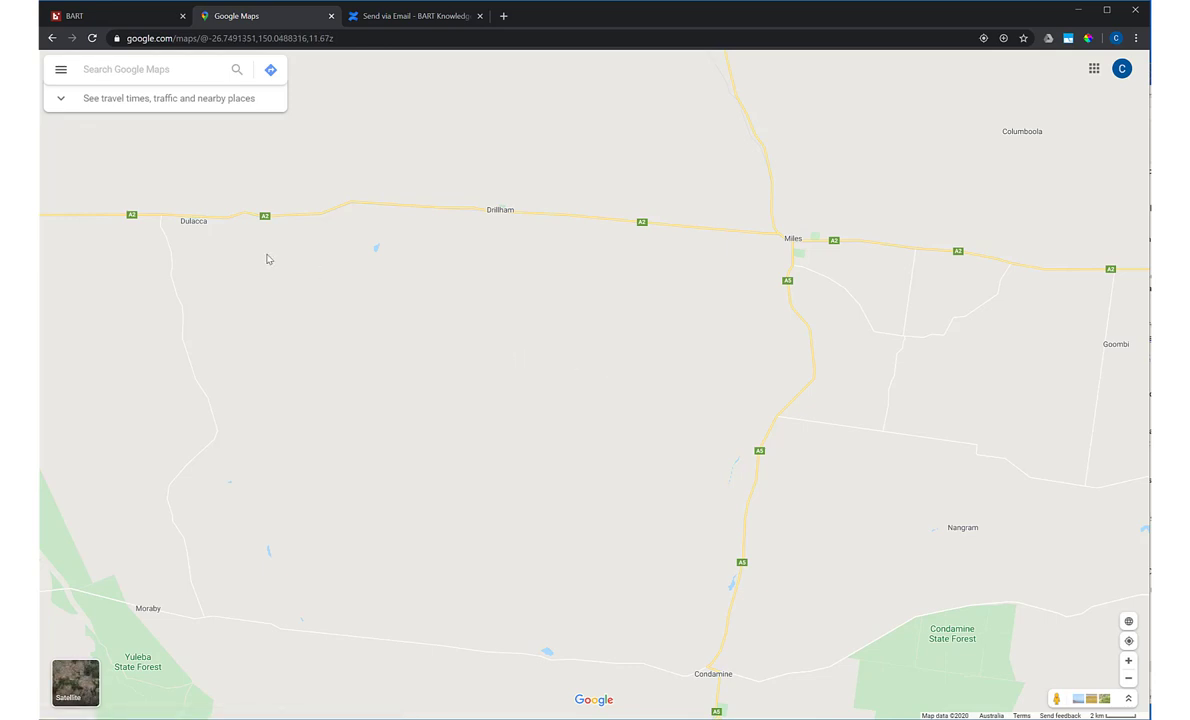
{"action": "right_click", "coordinate": [277, 369]}
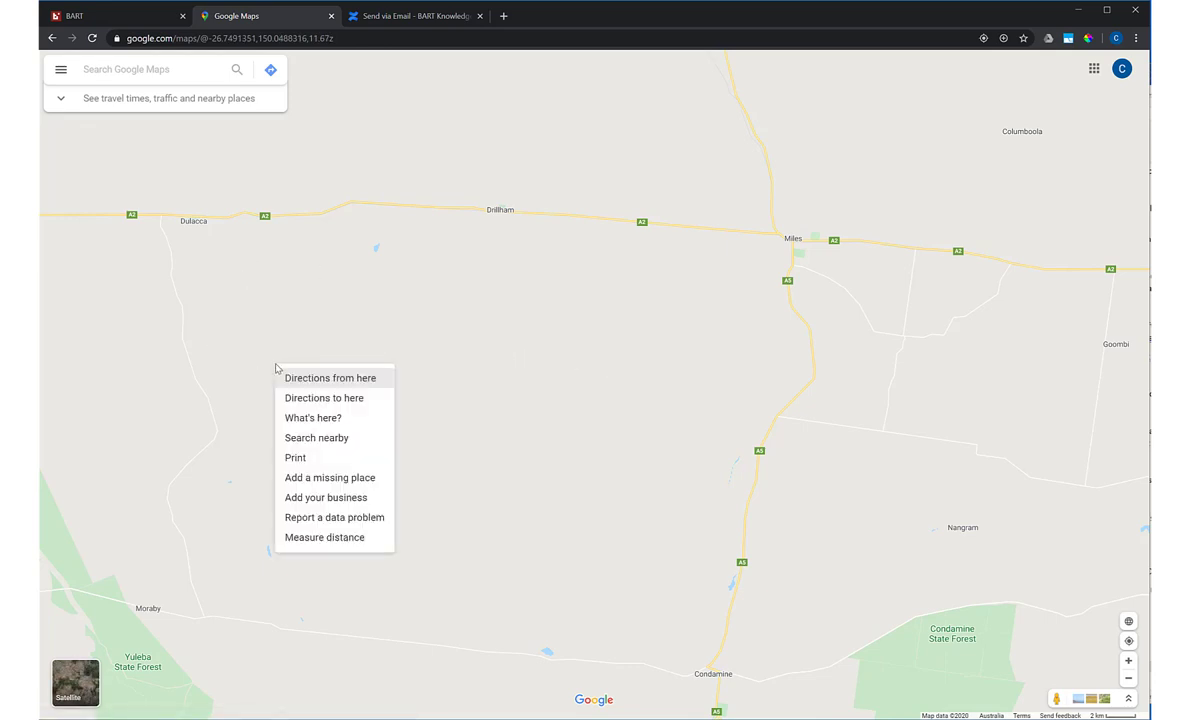
{"action": "left_click", "coordinate": [310, 420]}
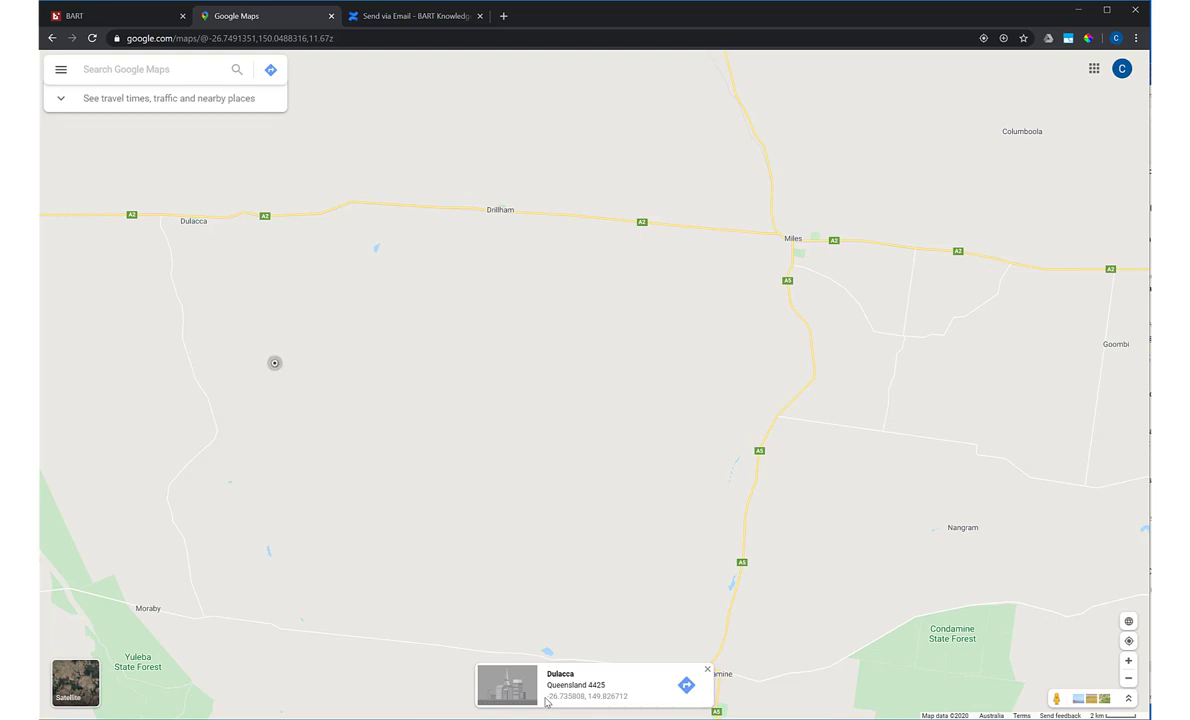
{"action": "left_click_drag", "start_coordinate": [547, 696], "coordinate": [629, 704]}
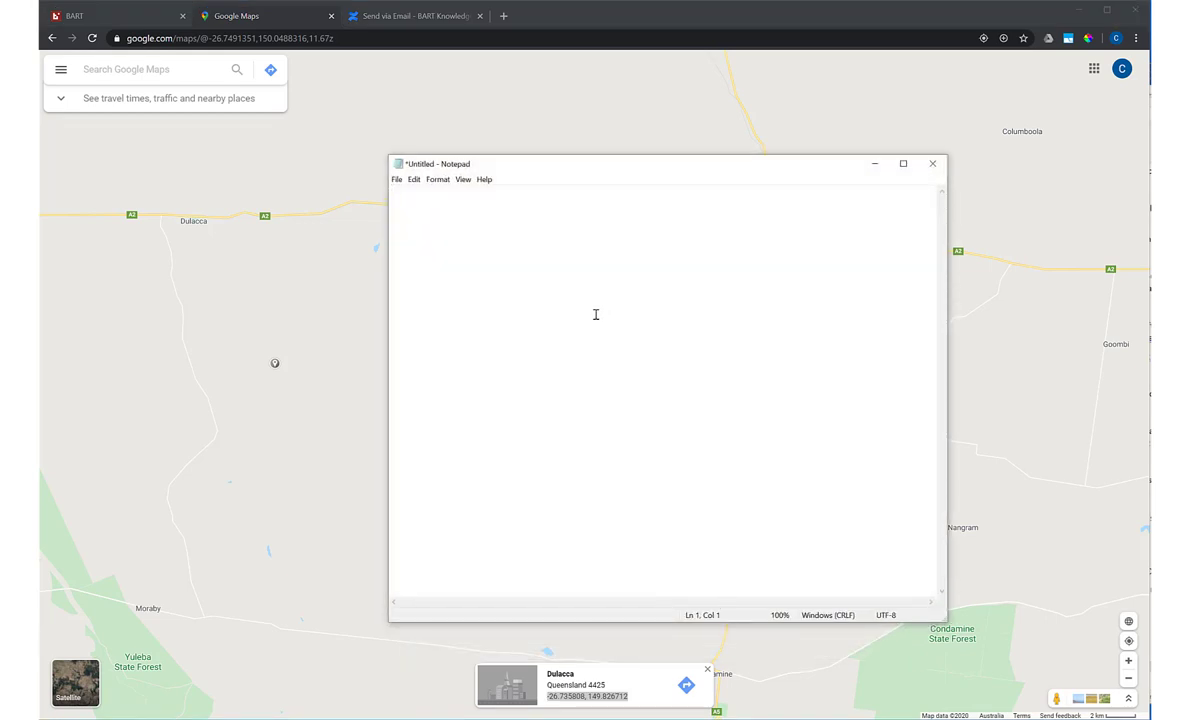
{"action": "type", "text": "-26.735808, 149.826712"}
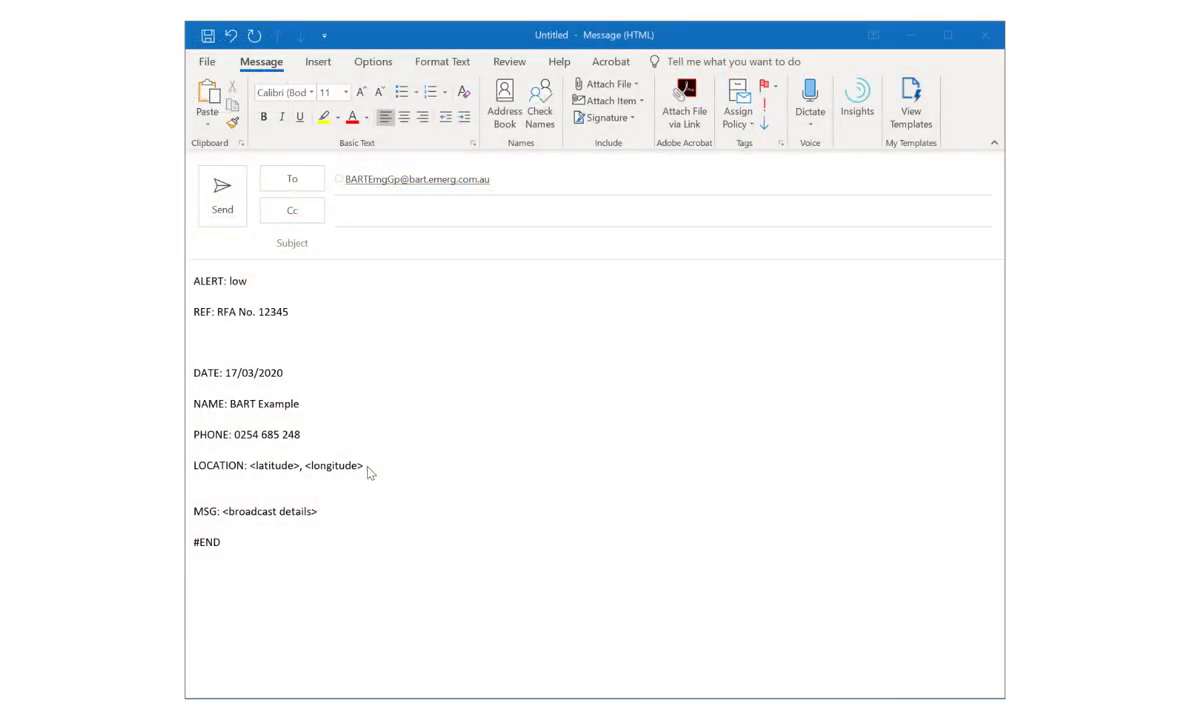
Step: Replace the LOCATION placeholders with -26.735808, 149.826712 and set MSG to 'Test broadcast message'
{"action": "left_click_drag", "start_coordinate": [374, 467], "coordinate": [250, 466]}
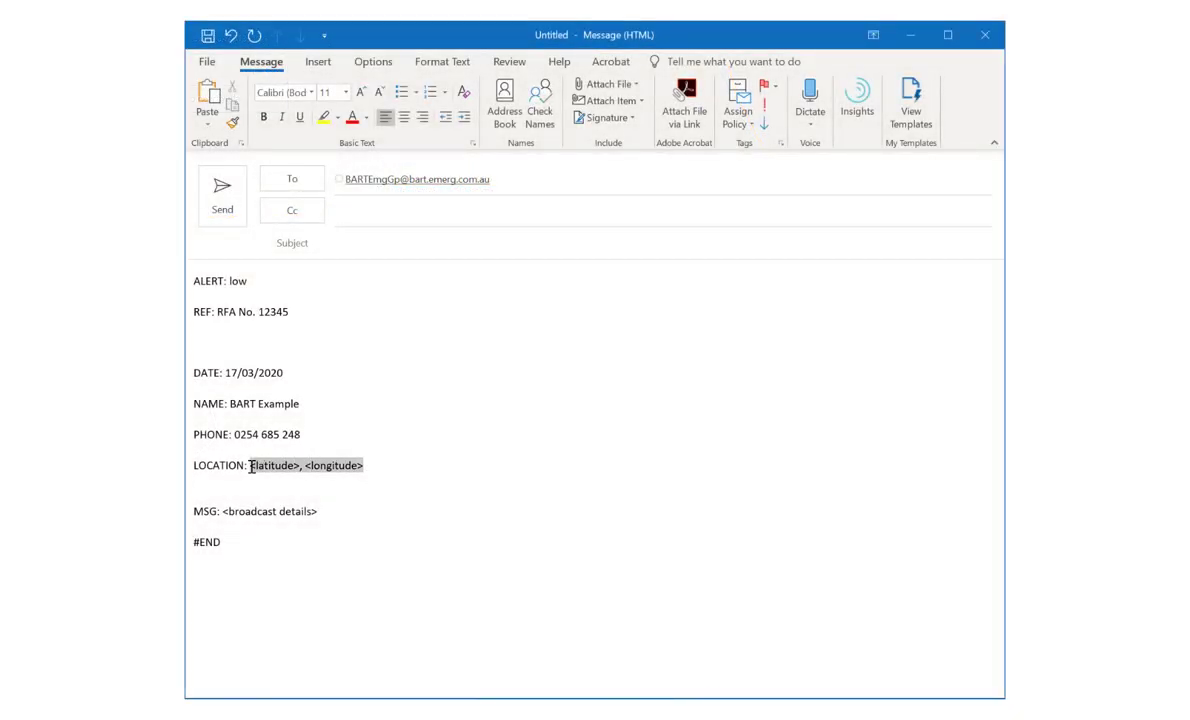
{"action": "type", "text": "-26.735808, 149.826712"}
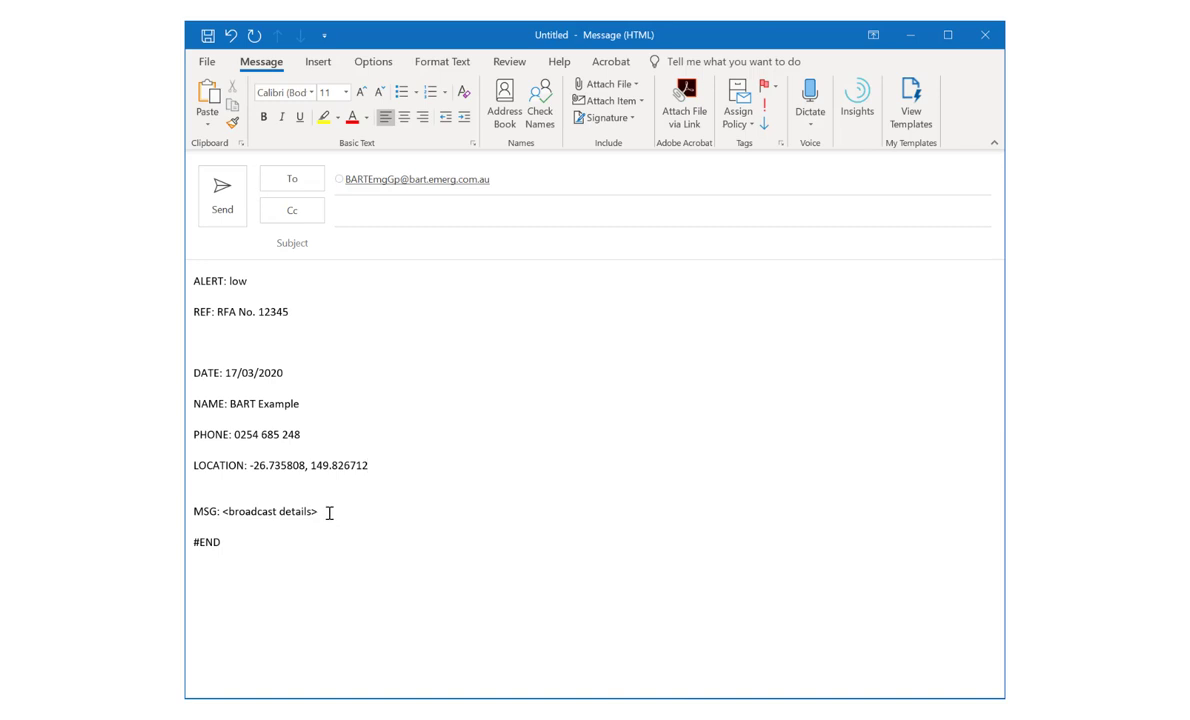
{"action": "left_click_drag", "start_coordinate": [329, 513], "coordinate": [221, 512]}
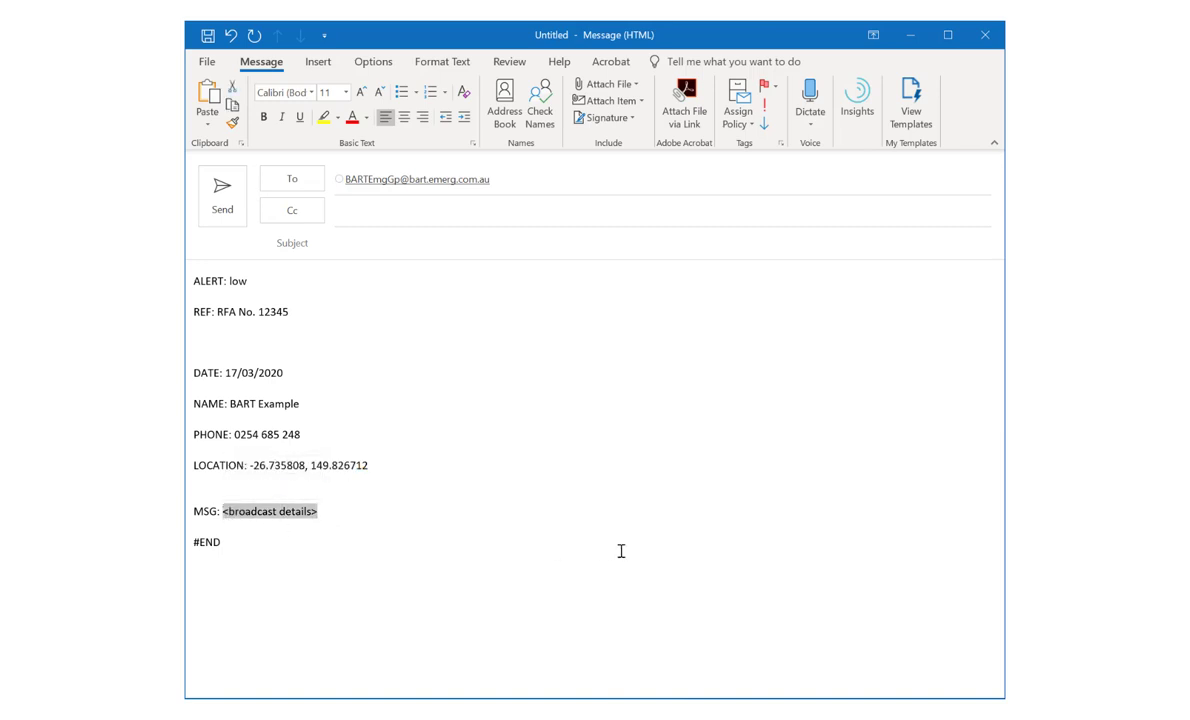
{"action": "type", "text": "Test"}
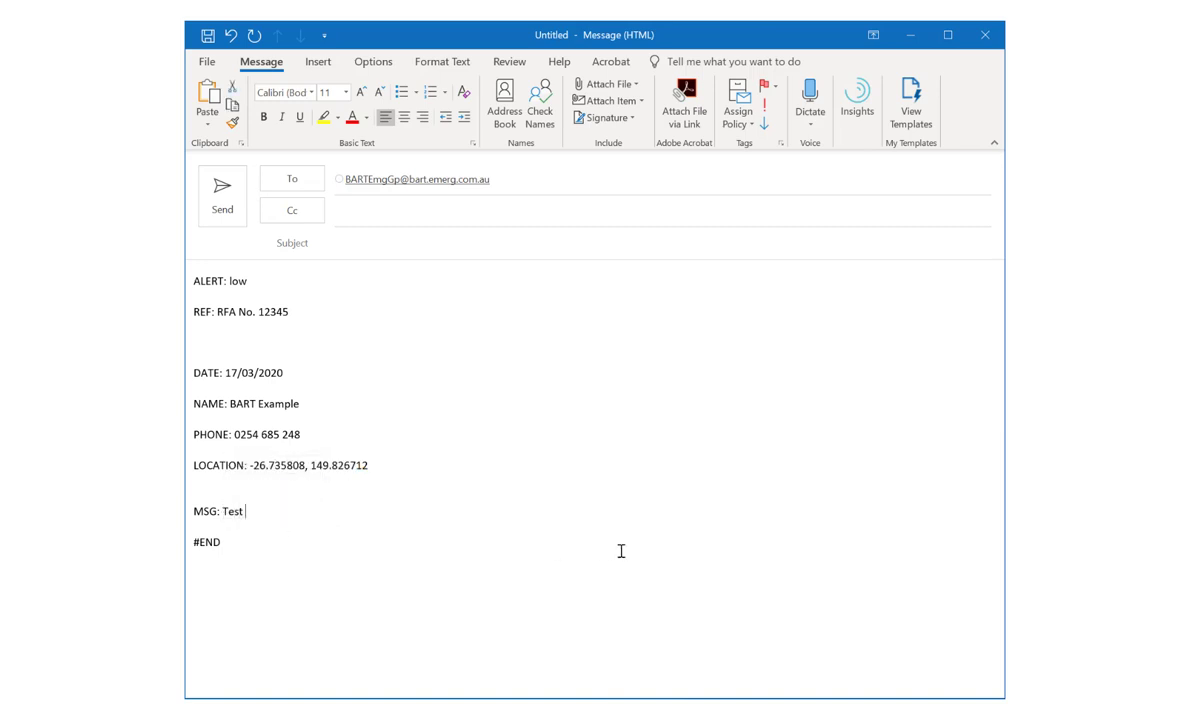
{"action": "type", "text": " broadcast messa"}
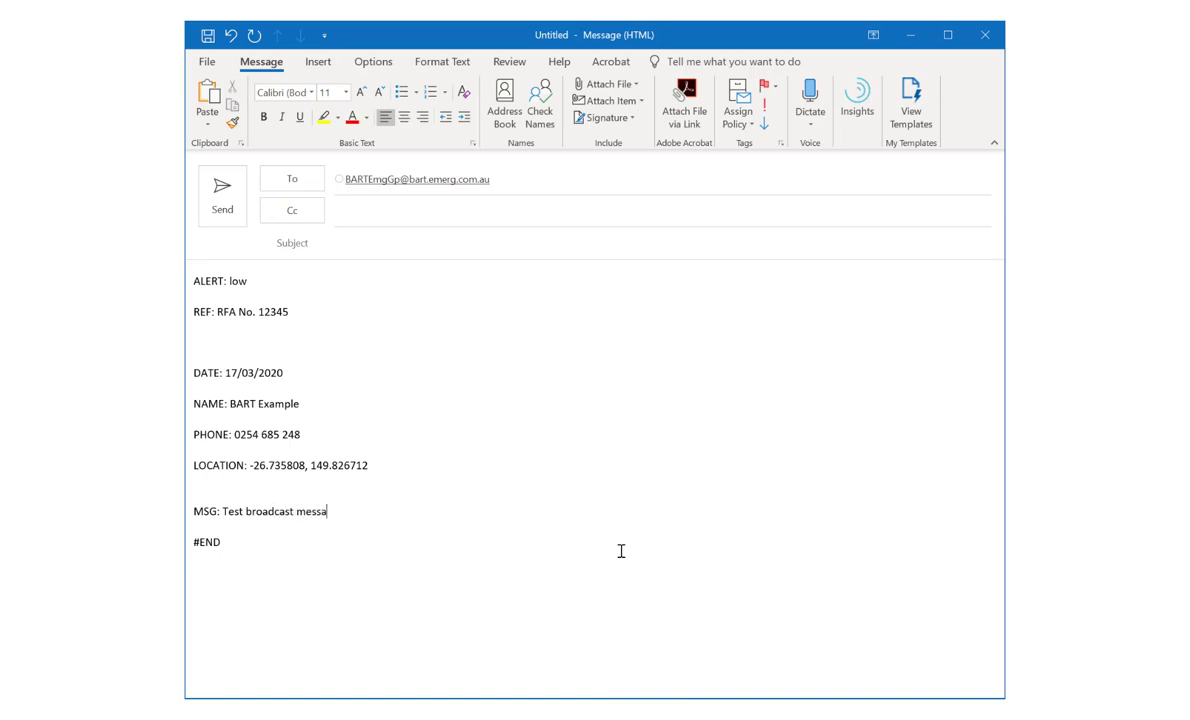
{"action": "type", "text": "ge"}
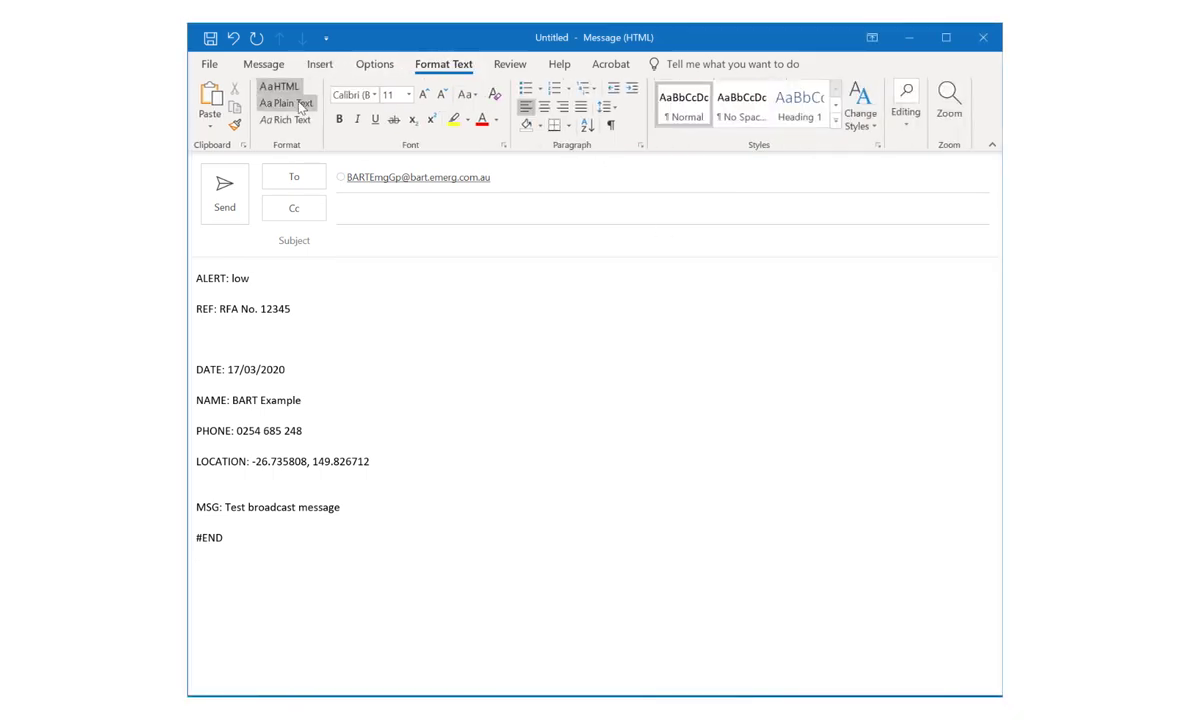
Step: Switch the message format to Plain Text and accept the Compatibility Checker warning
{"action": "left_click", "coordinate": [300, 107]}
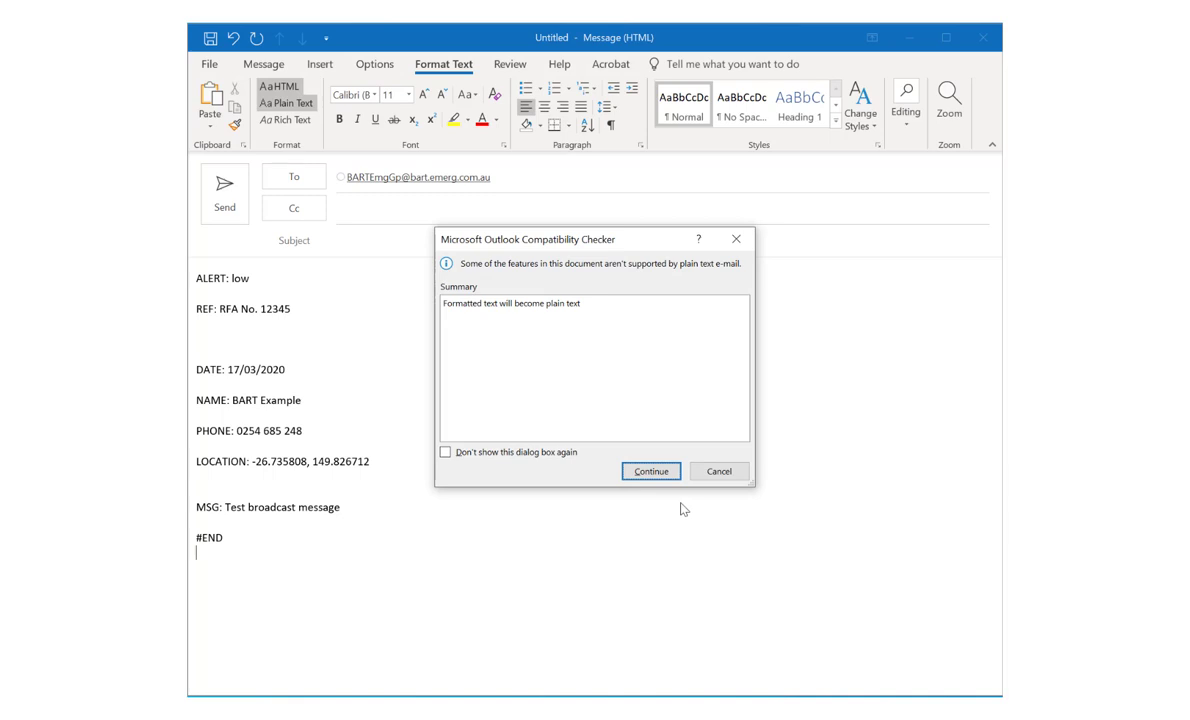
{"action": "left_click", "coordinate": [667, 479]}
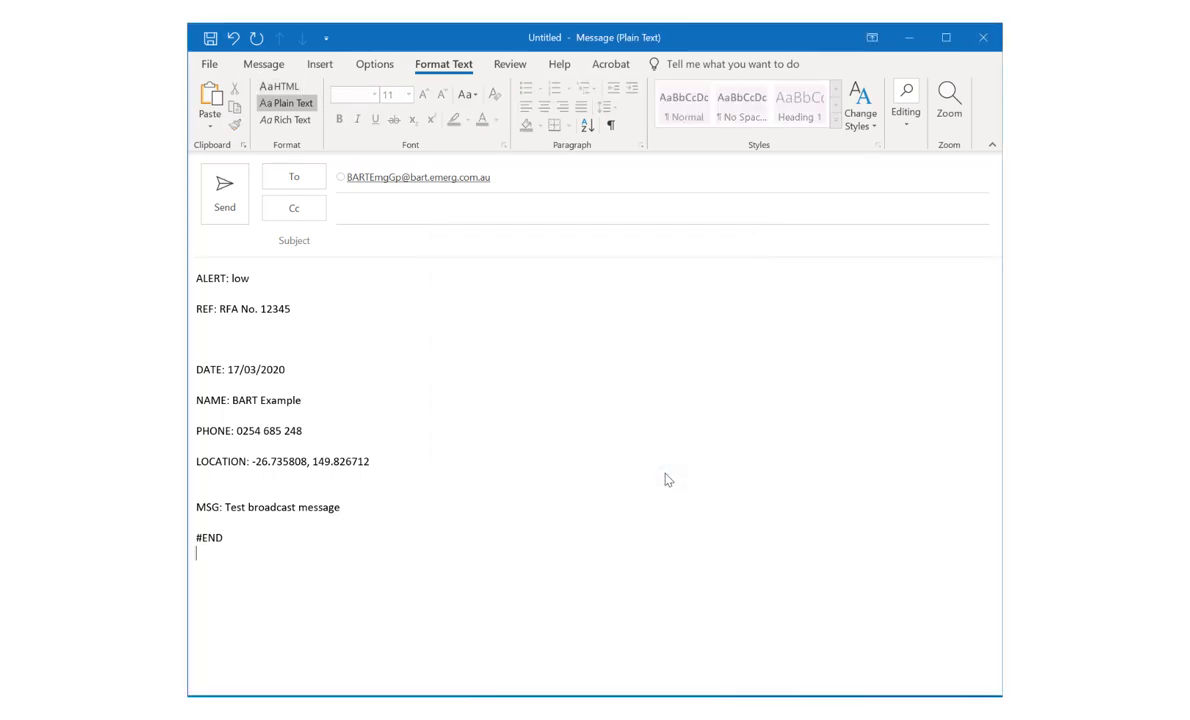